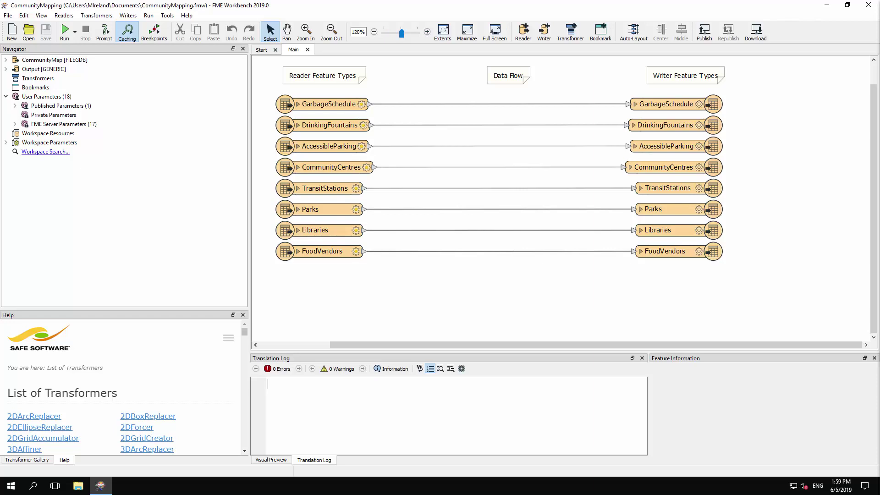
Inspect the generic writer's Output Format and browse the format gallery, leaving Esri Shapefile unchanged.
left_click(5, 69)
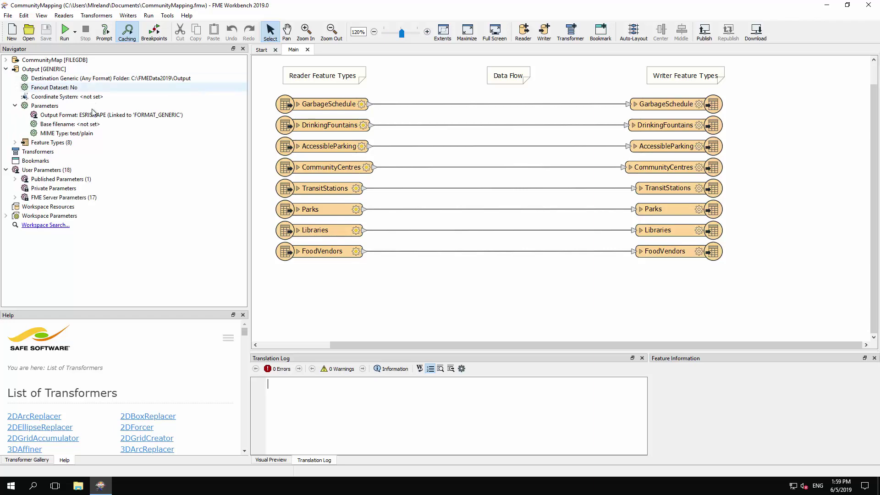
left_click(151, 119)
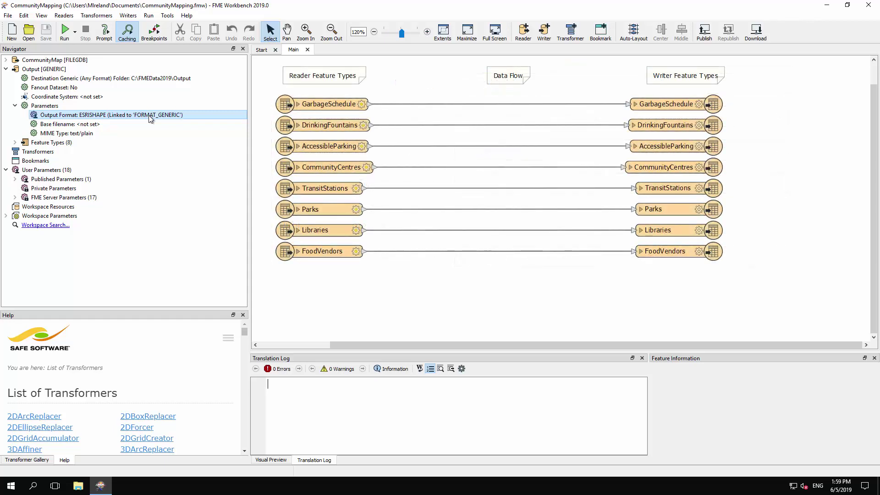
double_click(149, 115)
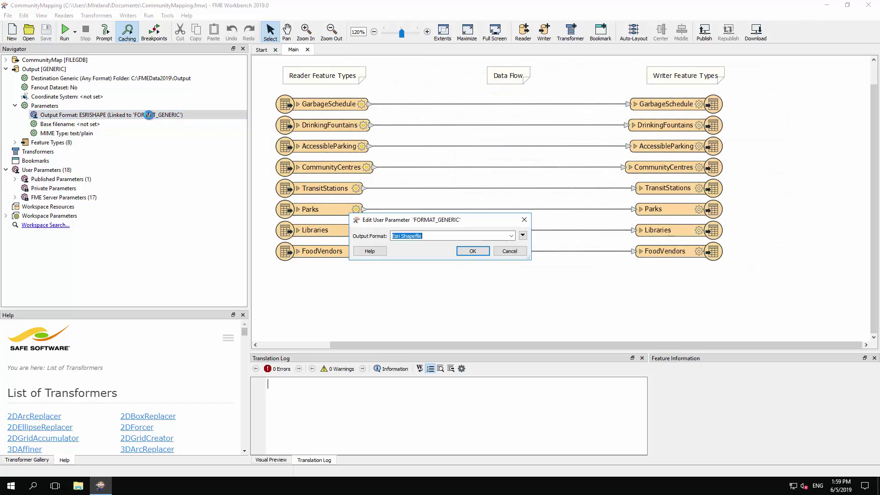
left_click(510, 236)
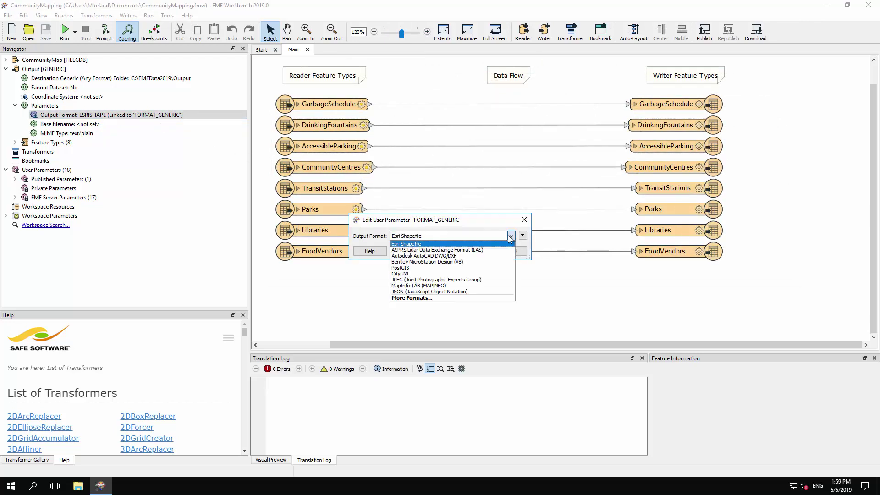
left_click(485, 298)
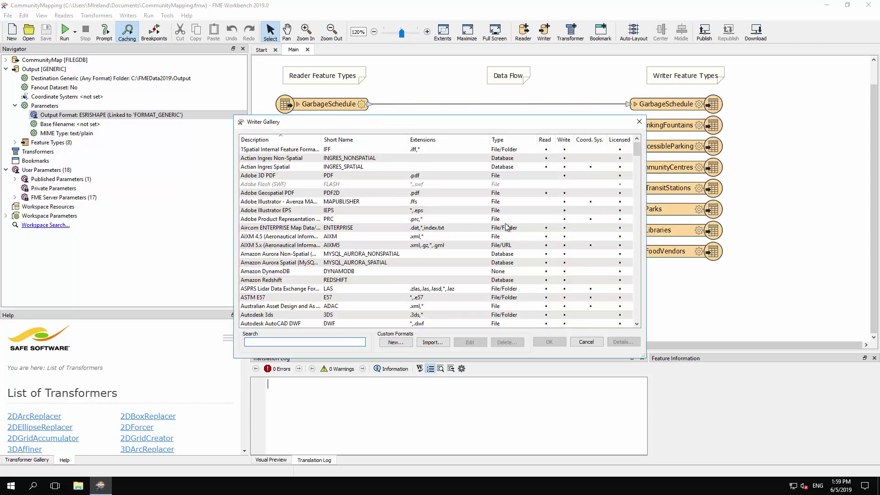
scroll(506, 227, "down", 8)
scroll(507, 227, "down", 20)
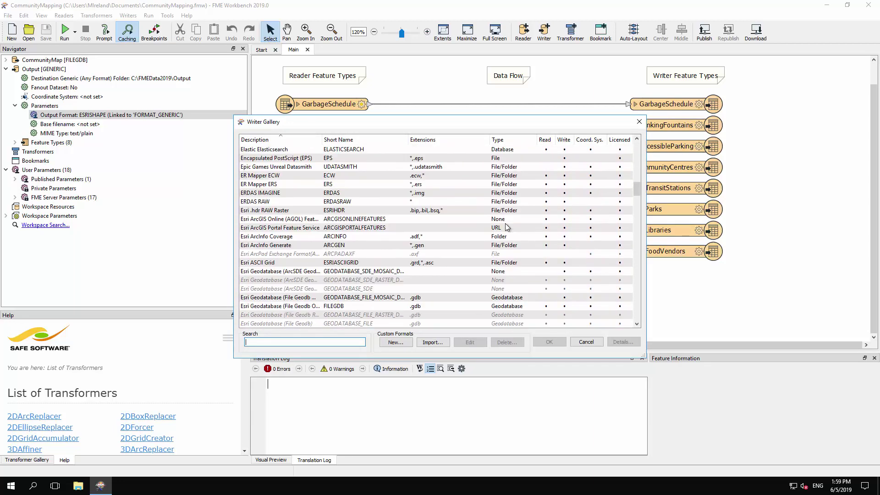
left_click(586, 342)
left_click(509, 251)
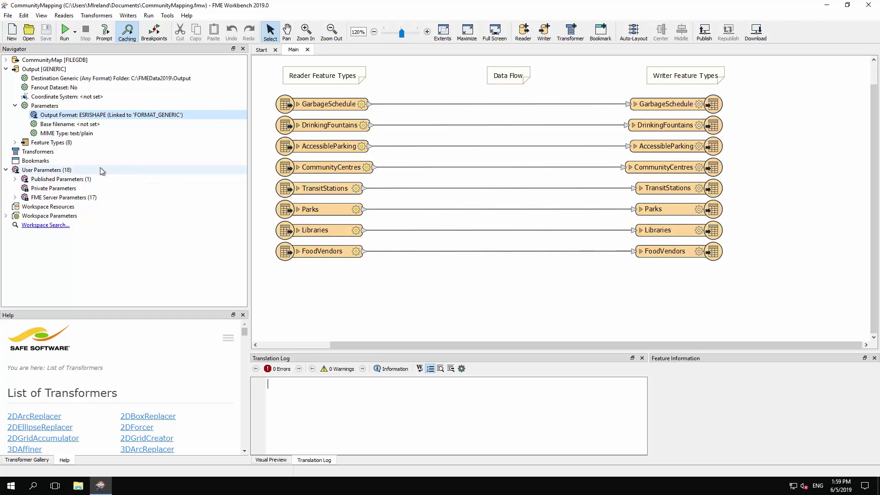
Create a Choice with Alias user parameter named Output_Format with the prompt 'Output Format'.
left_click(51, 171)
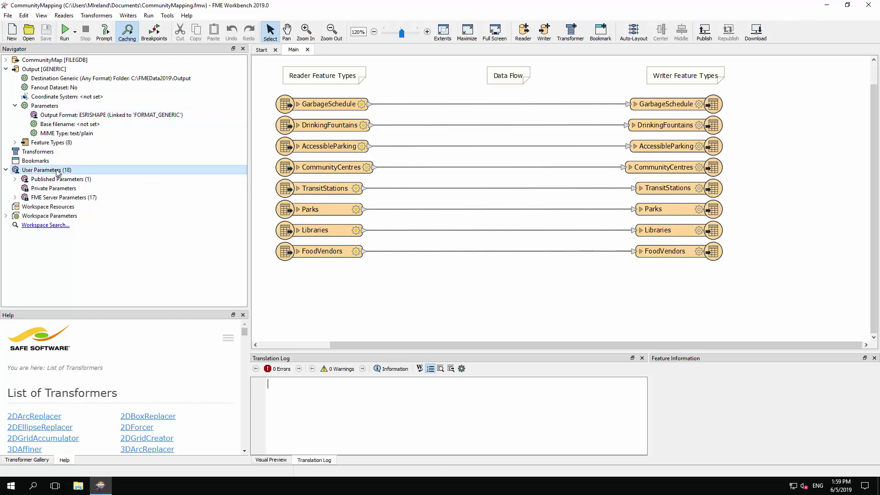
right_click(58, 172)
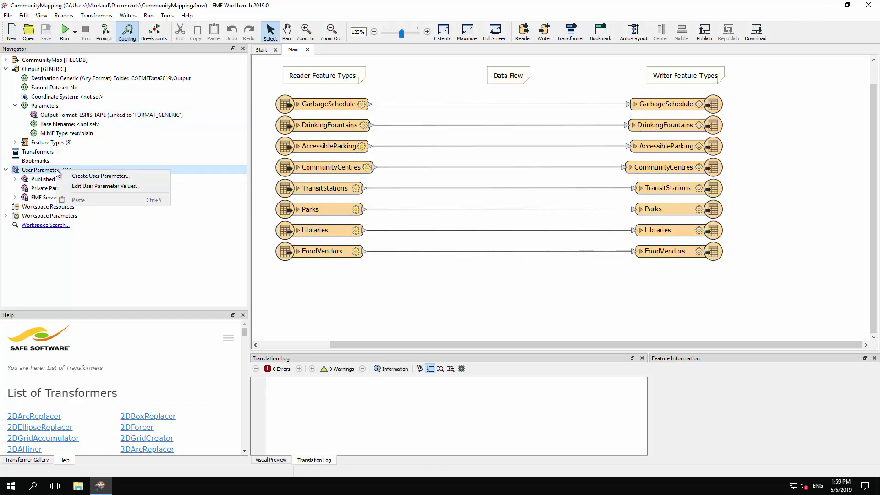
left_click(120, 177)
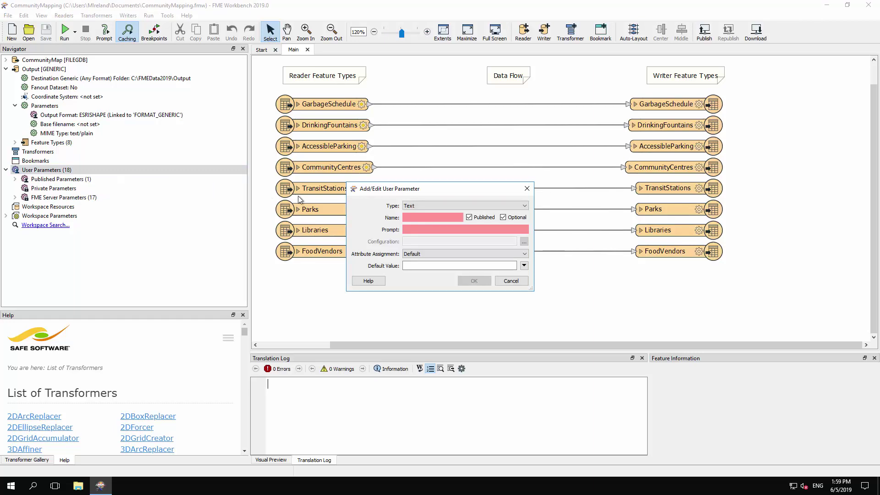
left_click(435, 206)
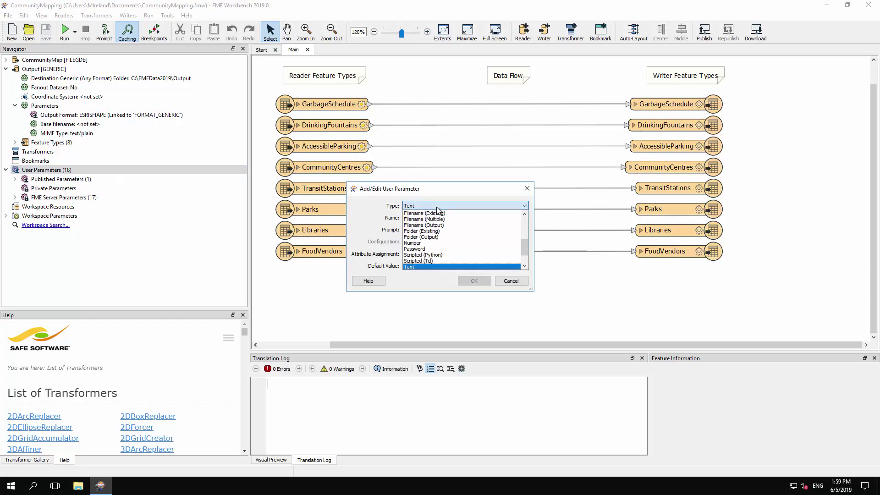
scroll(438, 211, "up", 3)
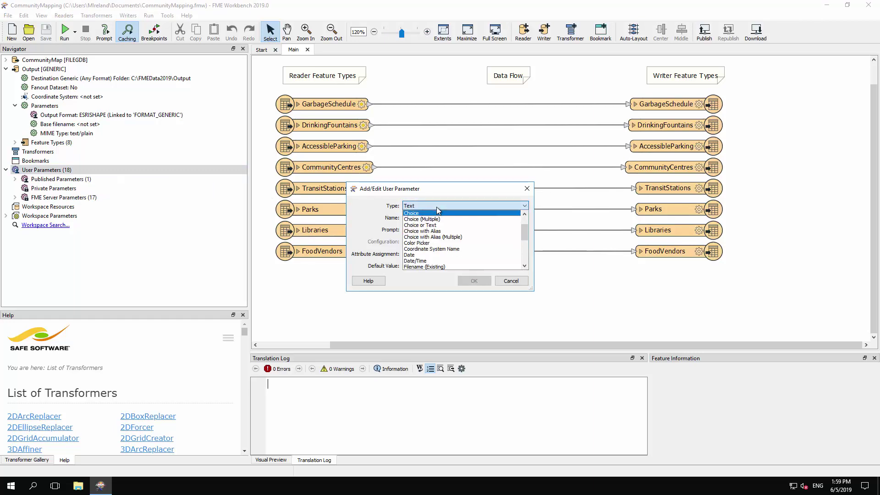
left_click(438, 231)
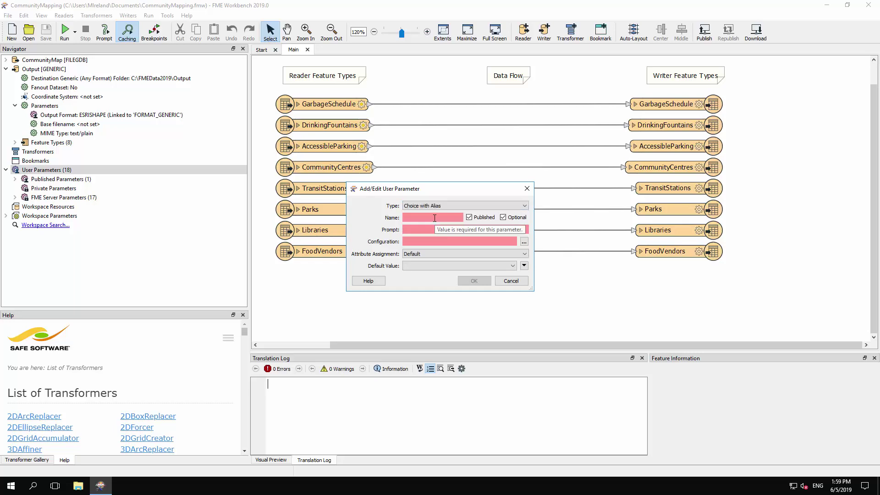
left_click(434, 218)
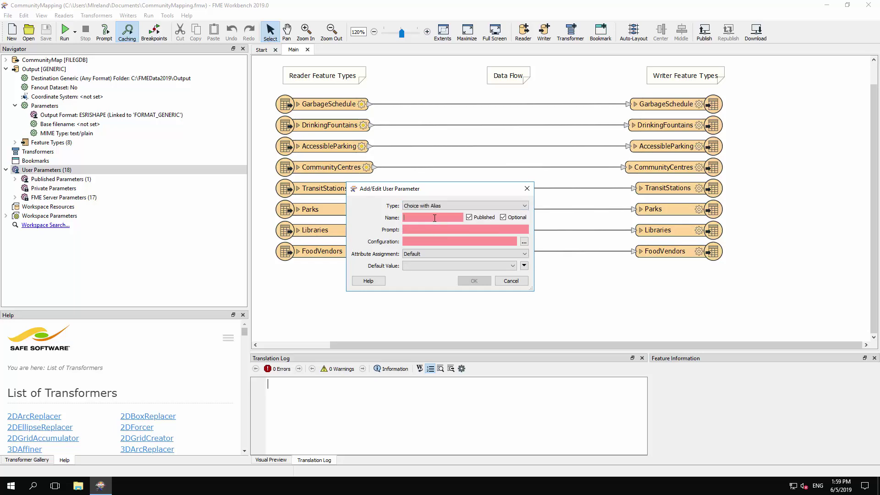
type("Output_Format")
key("Tab")
key("Tab")
key("Tab")
type("Output Format")
key("Tab")
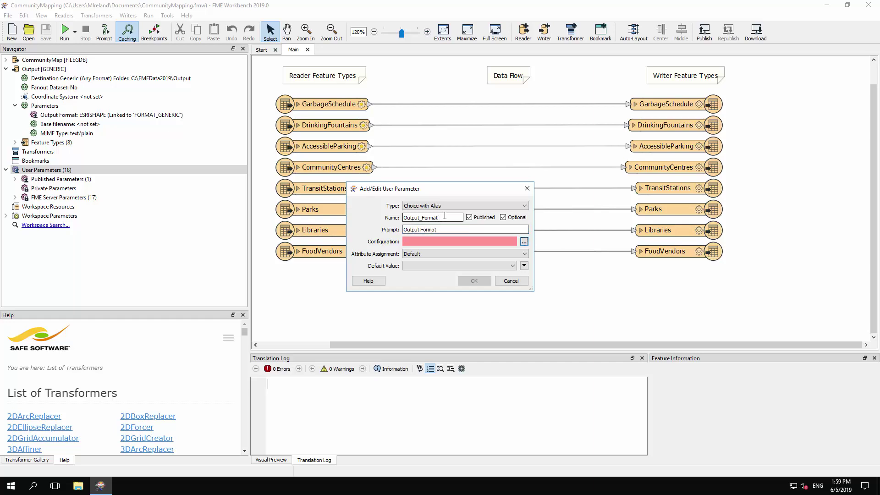
Import Esri Shapefile and MapInfo TAB (MITAB) into the choice list from the writer formats.
left_click(524, 241)
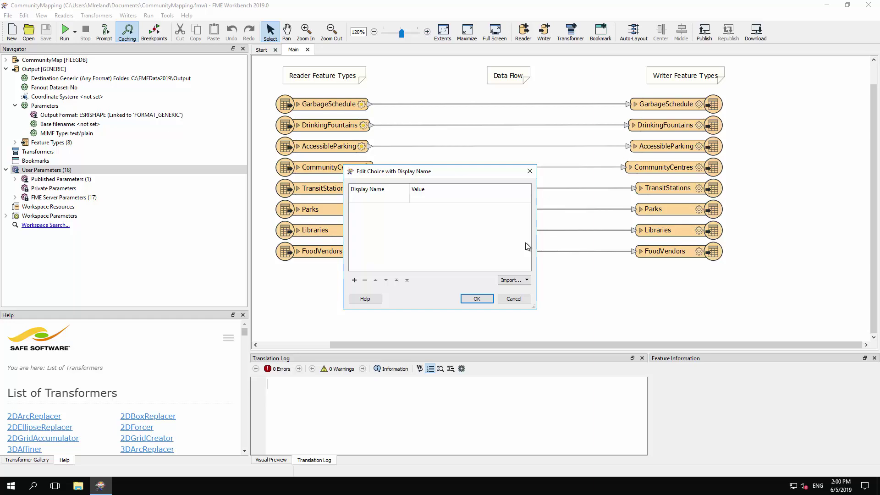
left_click(526, 280)
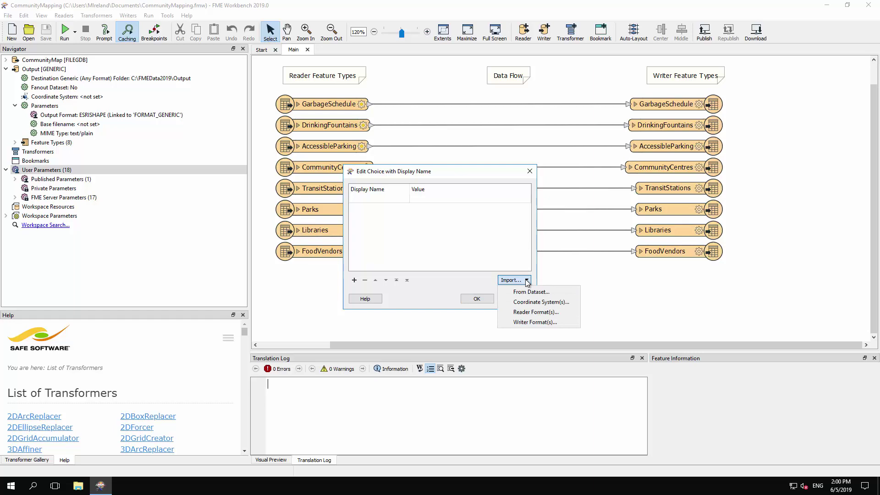
left_click(536, 322)
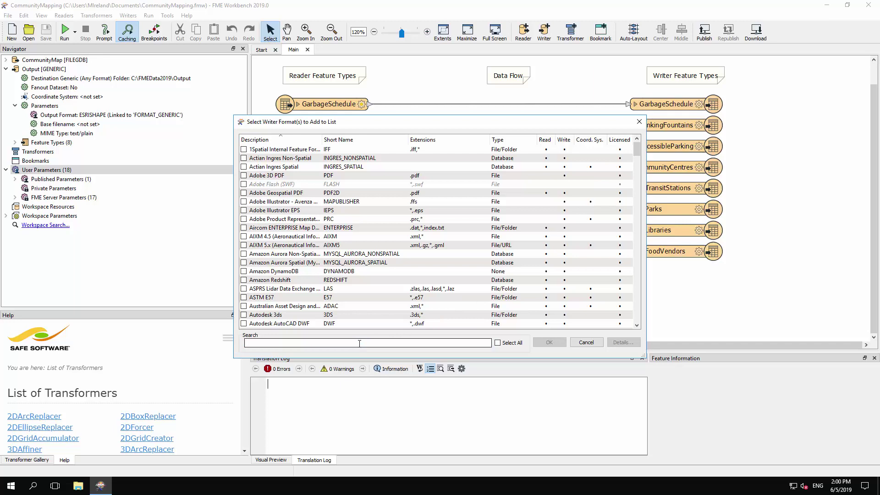
type("sha")
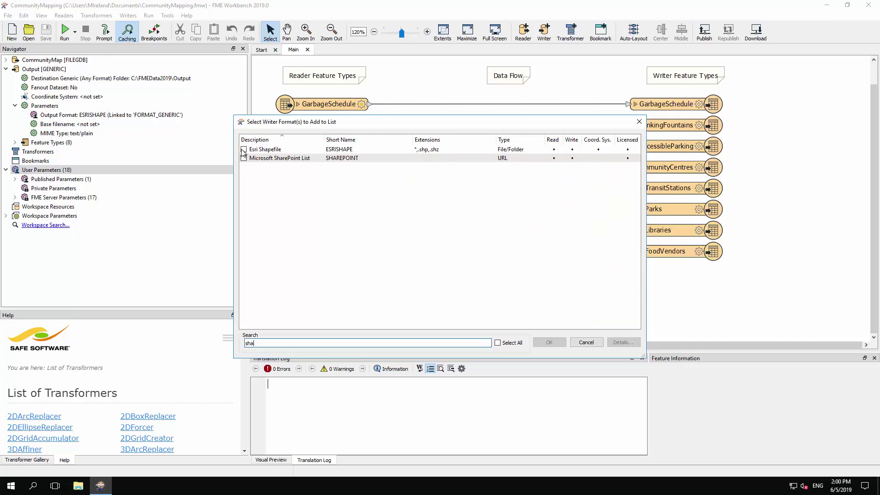
left_click(244, 149)
double_click(263, 343)
type("mapi")
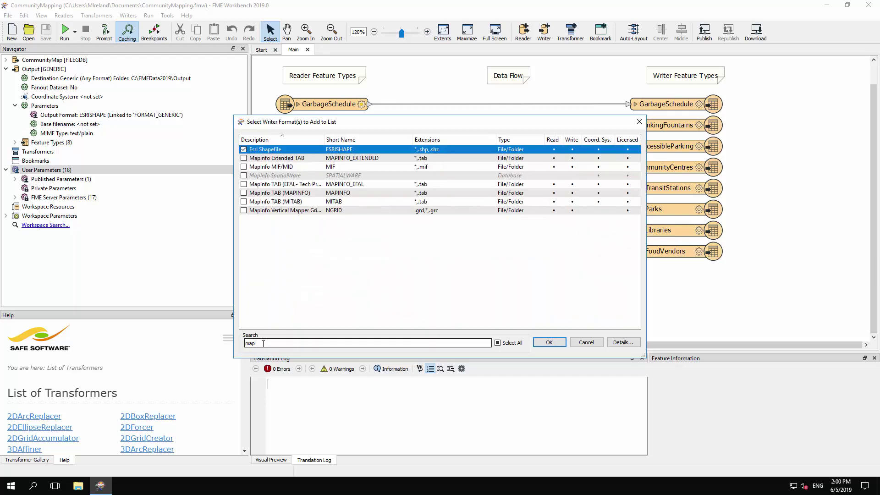
left_click(243, 201)
Add GML and Bentley MicroStation Design (V8) to the choices and confirm all four formats.
double_click(350, 341)
type("gml")
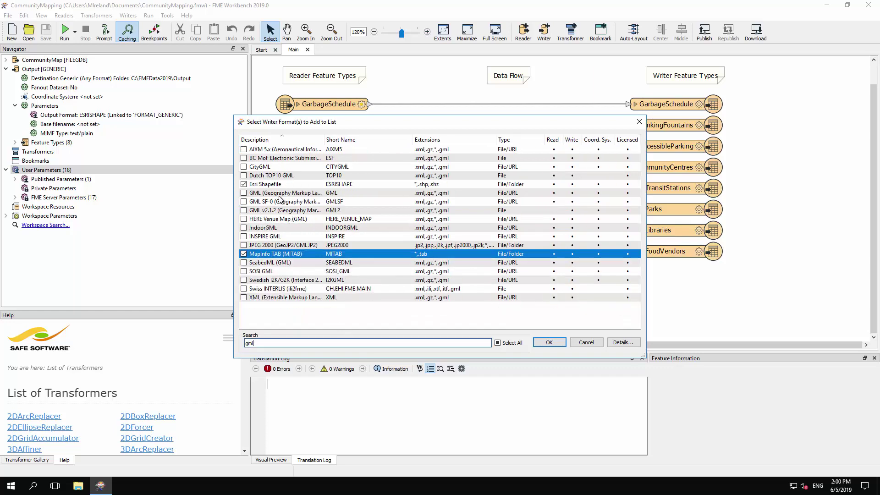
left_click(280, 194)
left_click(243, 193)
double_click(348, 343)
type("v8")
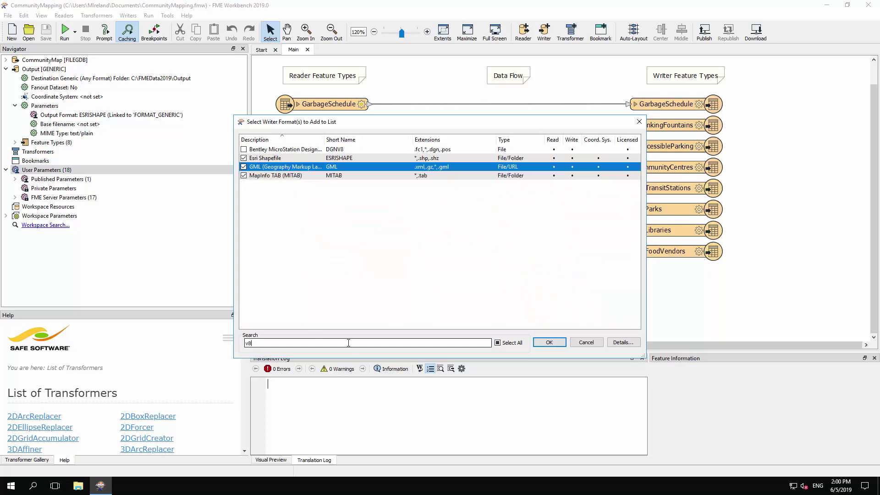
left_click_drag(323, 138, 339, 138)
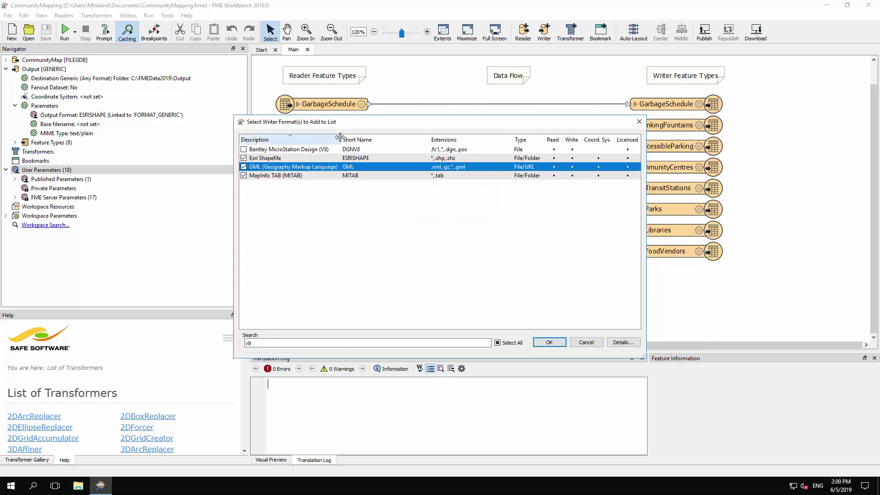
left_click(244, 149)
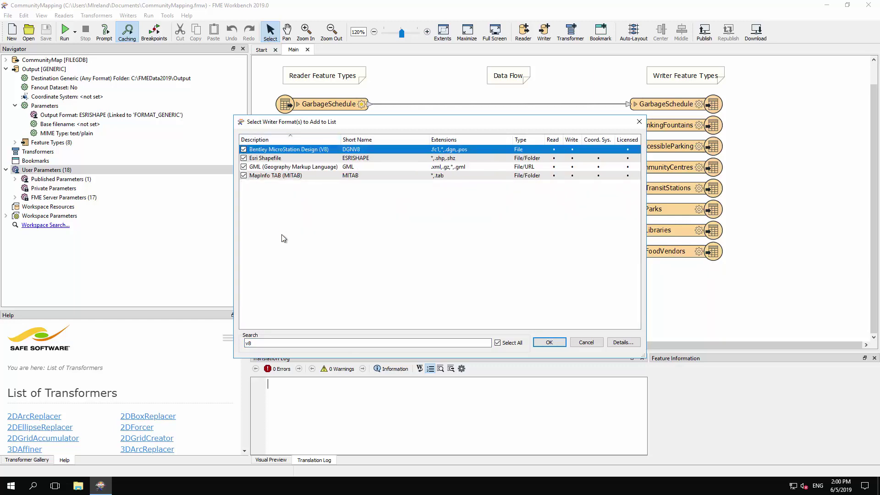
left_click(547, 342)
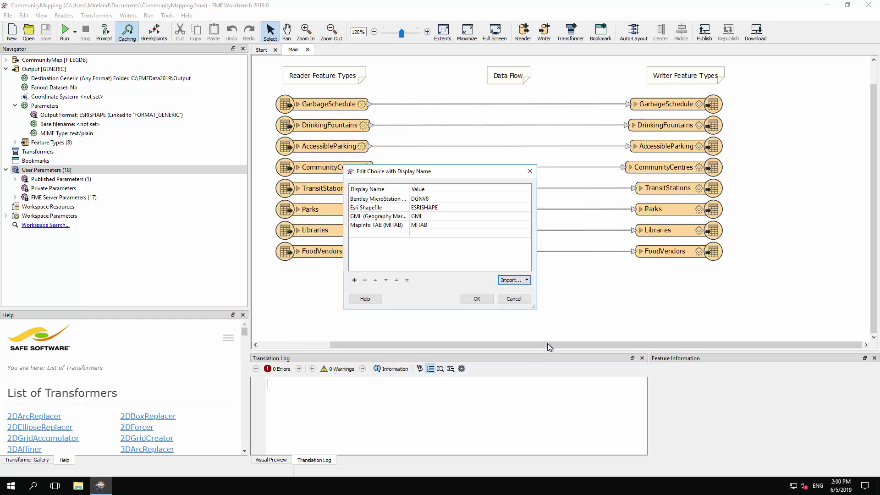
double_click(410, 189)
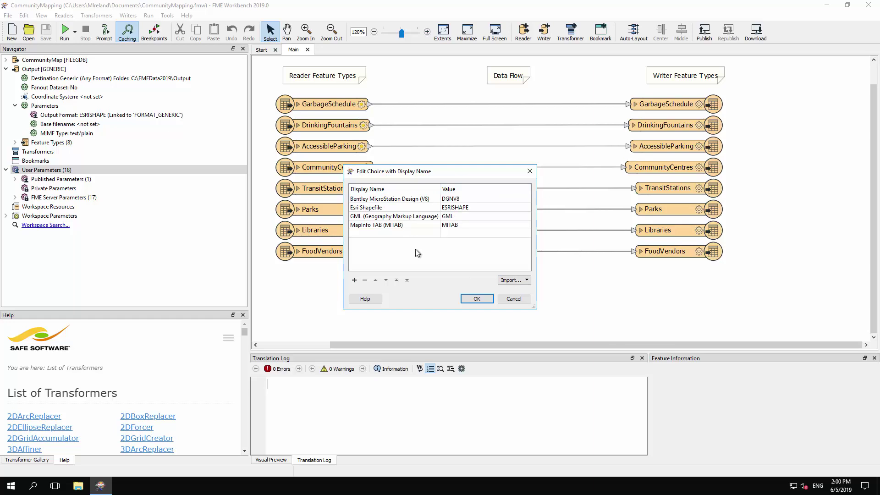
Finish creating Output_Format and check it appears under Published Parameters beside FORMAT_GENERIC.
left_click(472, 298)
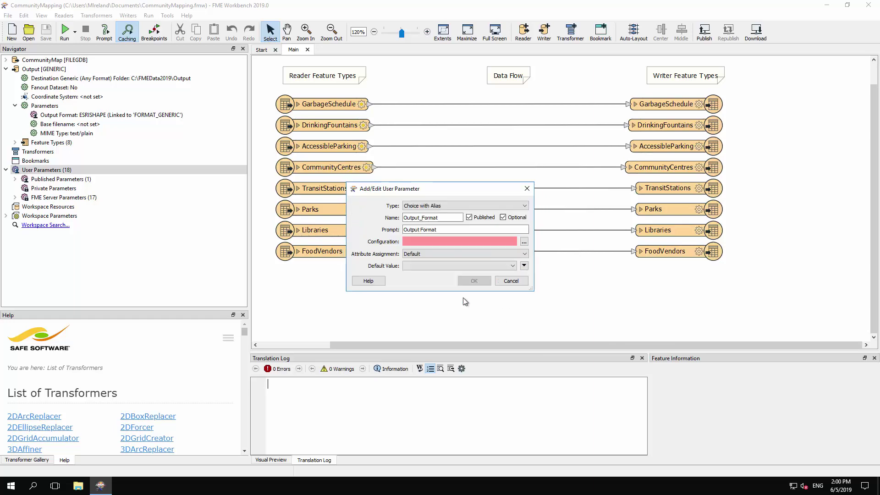
left_click(474, 281)
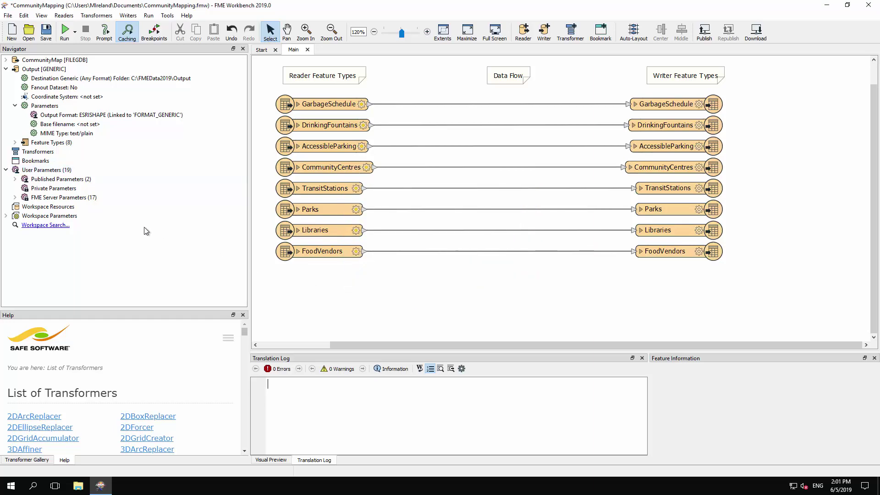
left_click(15, 179)
left_click(115, 200)
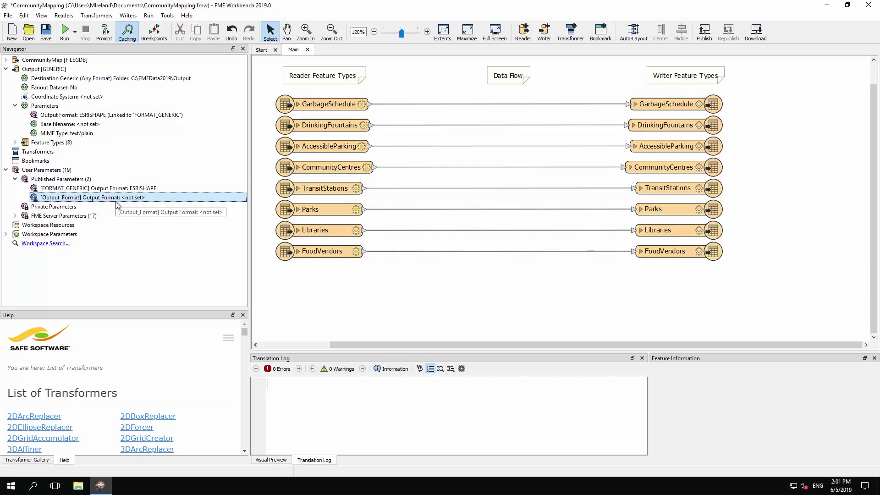
Link the generic writer's Output Format to the Output_Format user parameter.
left_click(124, 117)
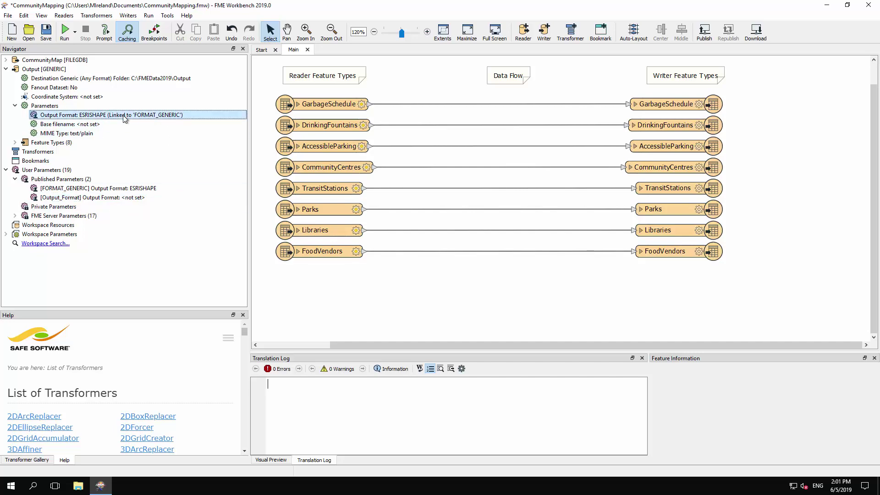
right_click(124, 117)
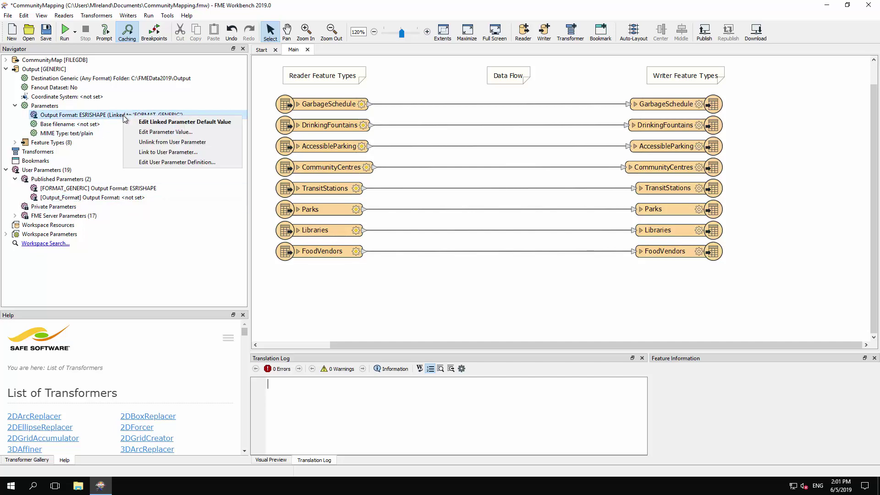
left_click(191, 152)
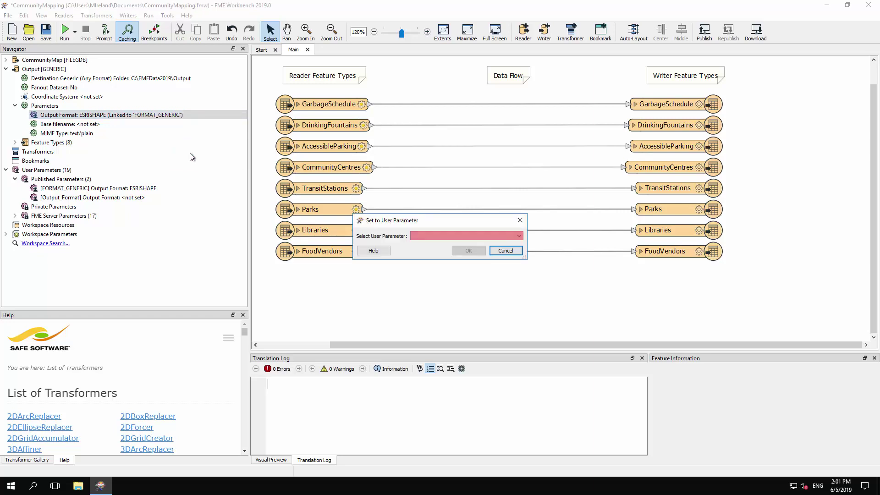
left_click(471, 238)
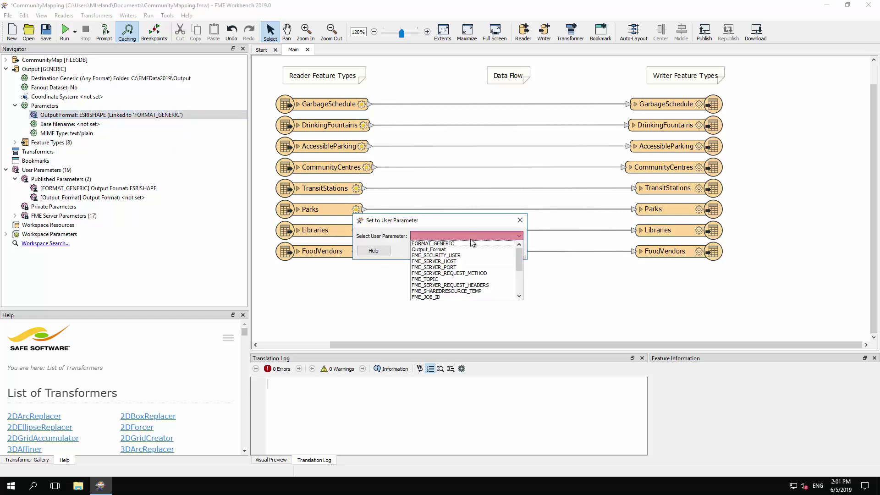
left_click(444, 250)
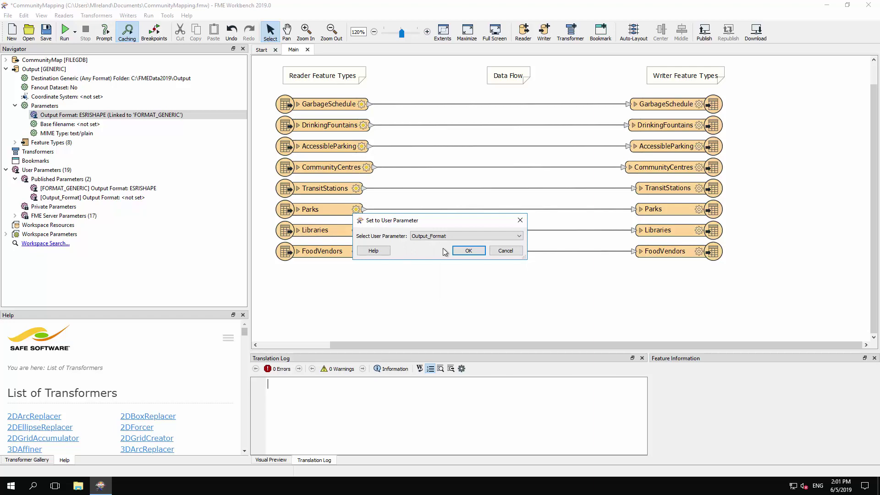
left_click(468, 251)
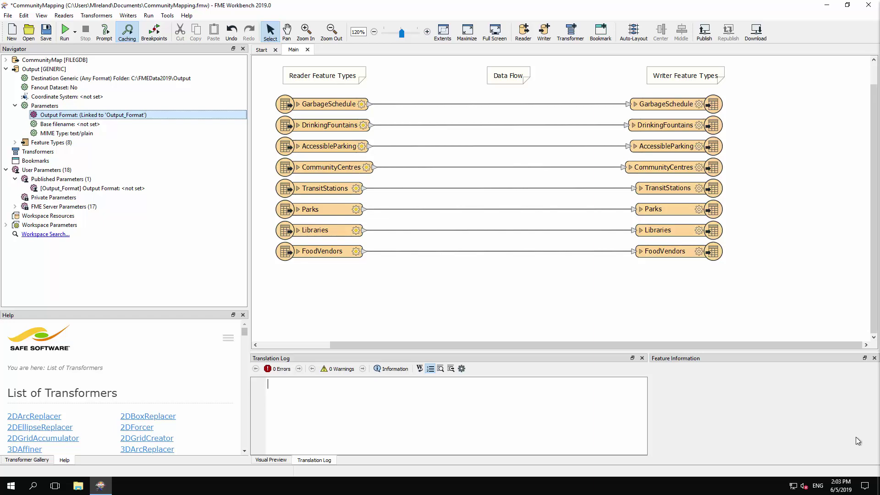
Create a FEATURE_TYPES user parameter from the CommunityMap reader's Feature Types to Read.
left_click(6, 60)
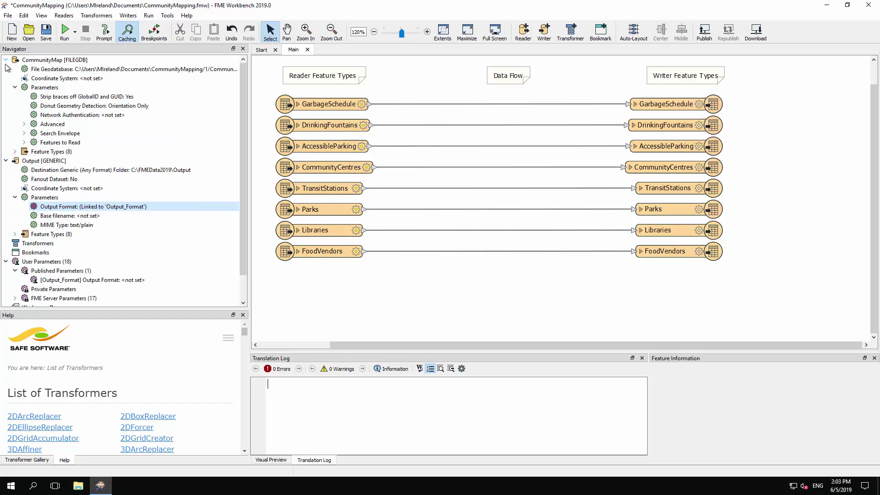
left_click(24, 143)
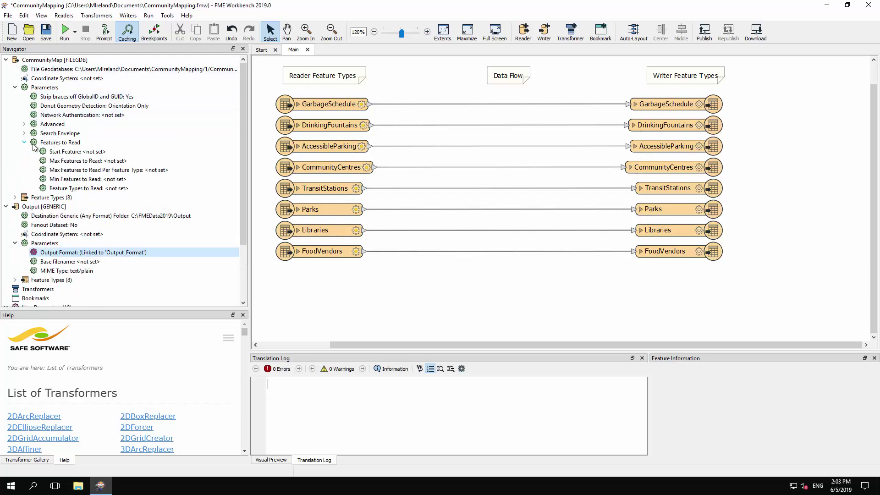
left_click(118, 189)
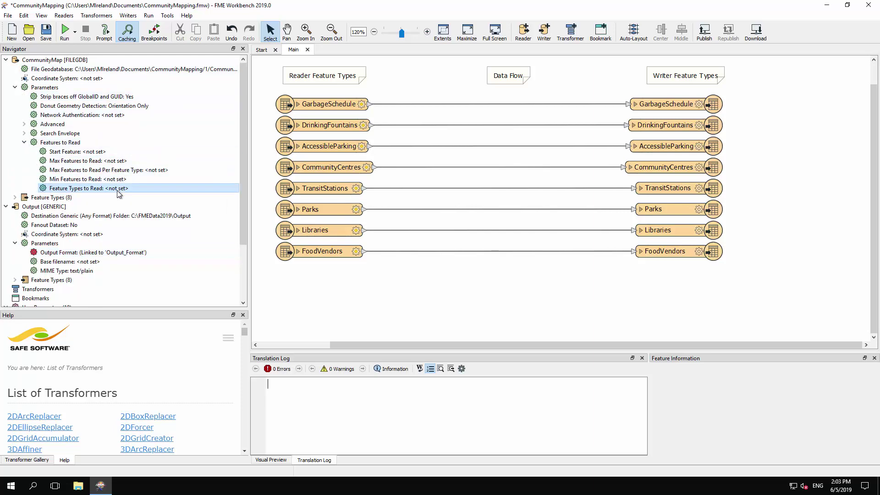
right_click(117, 191)
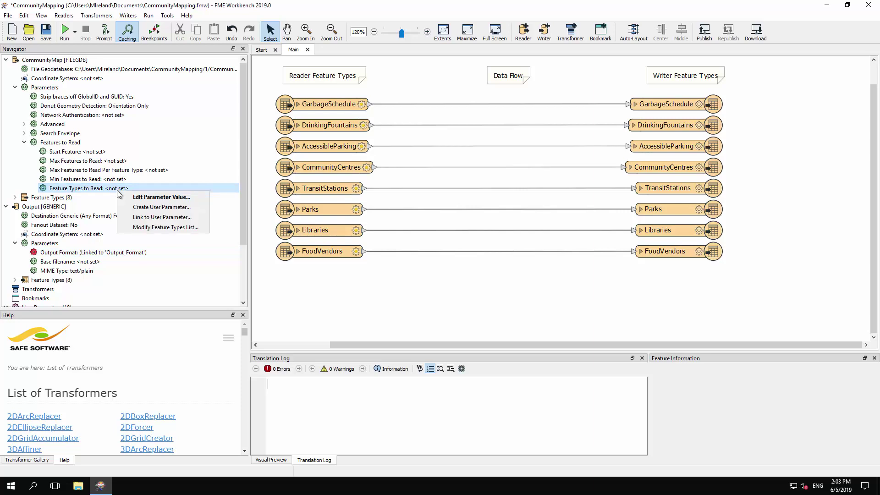
left_click(170, 208)
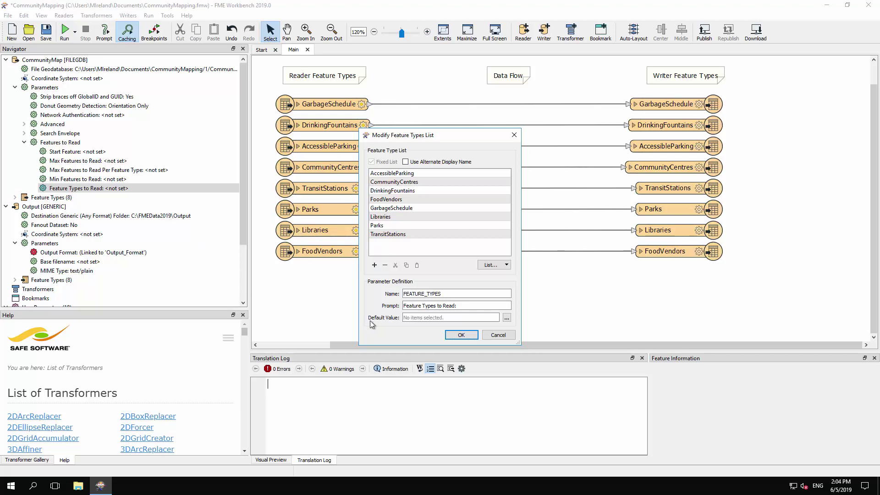
left_click(461, 334)
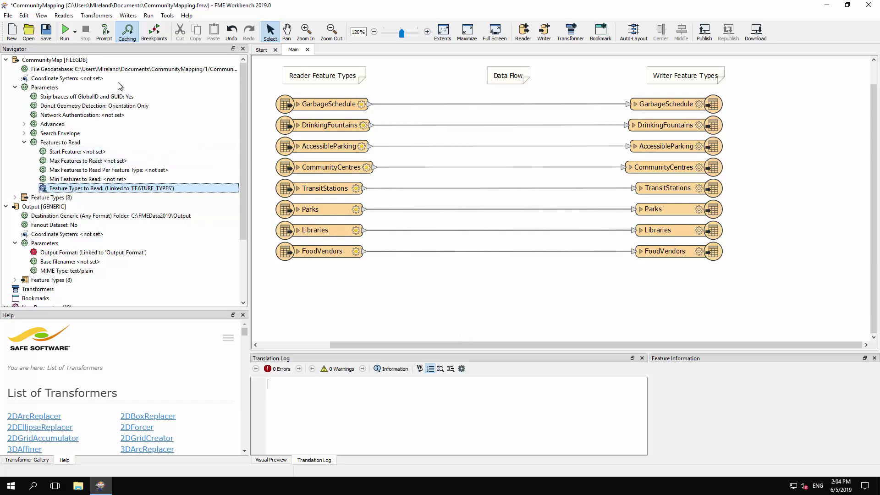
Turn on Prompt for User Parameters and start a run.
left_click(70, 28)
left_click(75, 30)
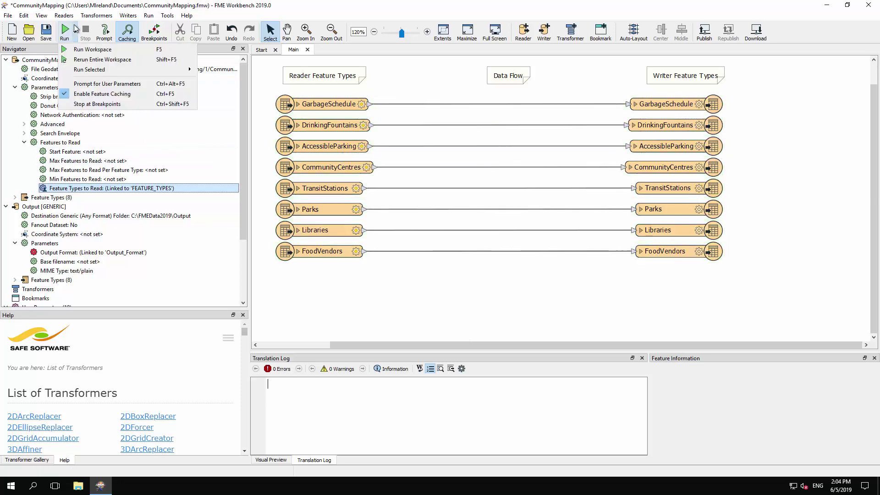
left_click(85, 85)
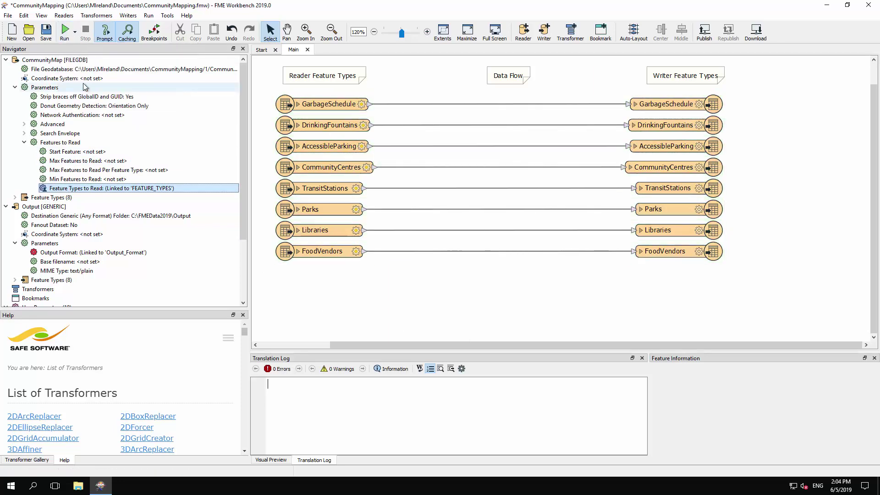
left_click(65, 30)
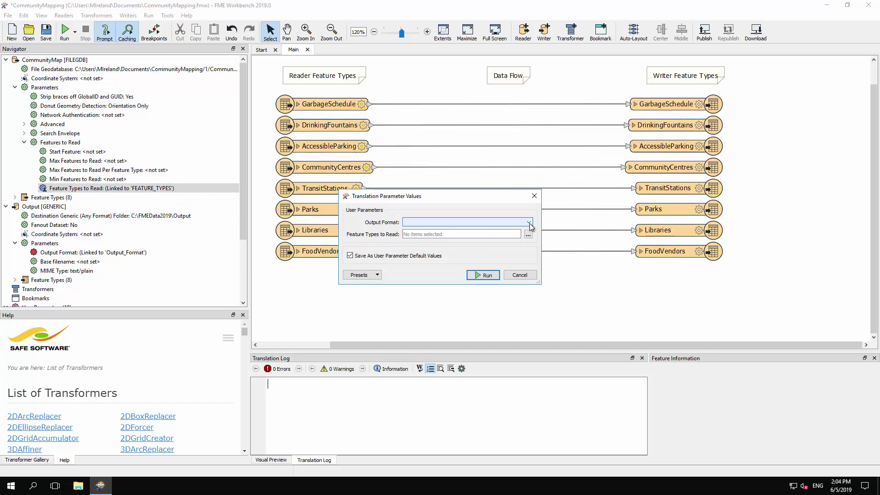
Run with GML output reading only DrinkingFountains, GarbageSchedule and Libraries.
left_click(529, 223)
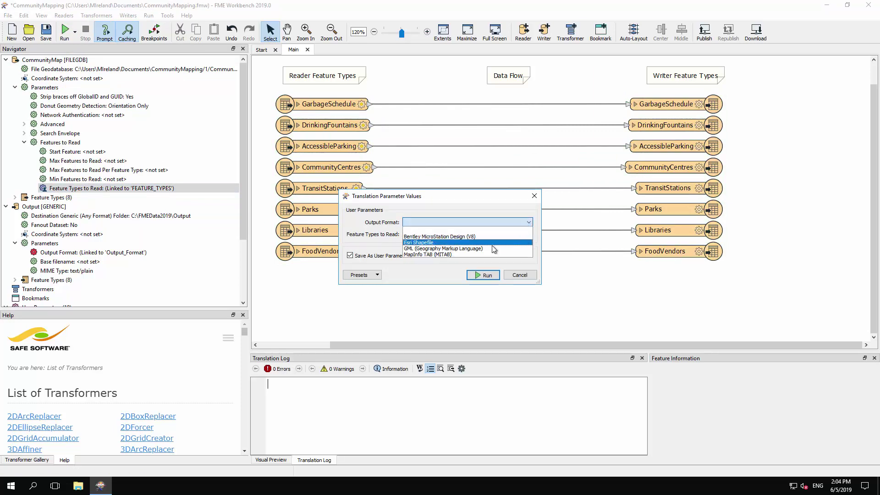
left_click(487, 248)
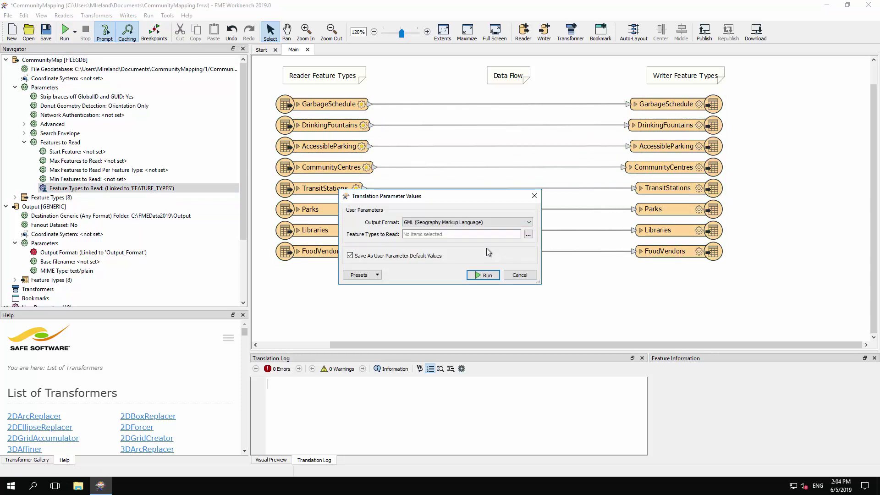
left_click(529, 234)
left_click(412, 208)
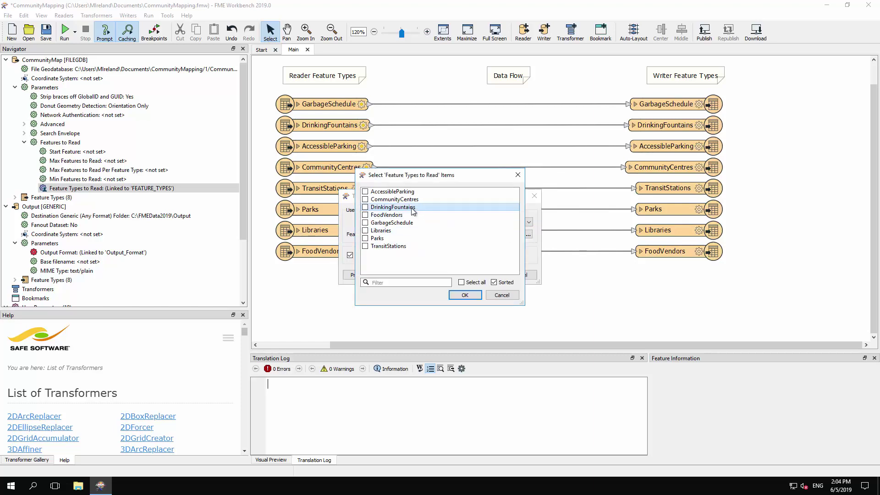
left_click(408, 223)
left_click(393, 230)
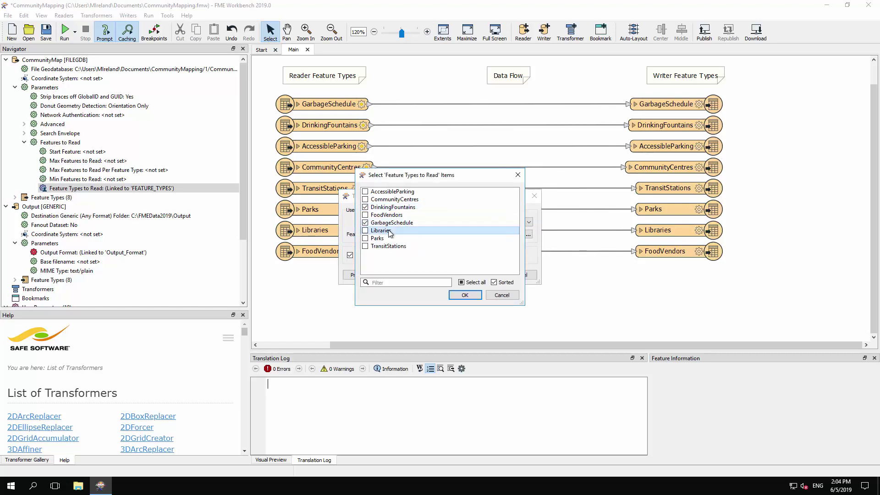
left_click(465, 295)
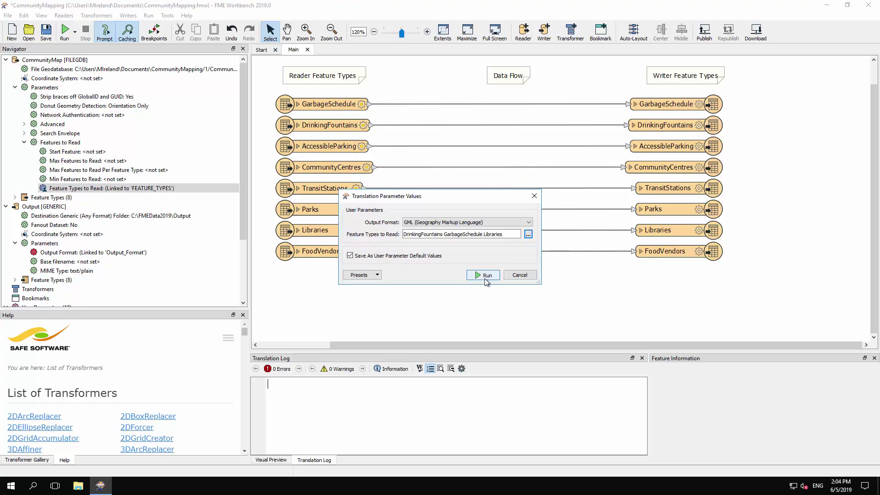
left_click(485, 276)
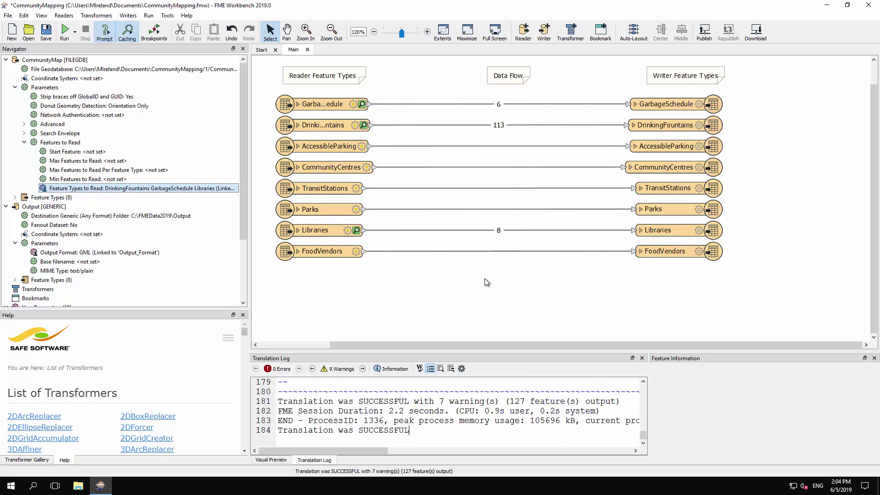
Start publishing to FME Server using the Training FME Server connection.
left_click(8, 16)
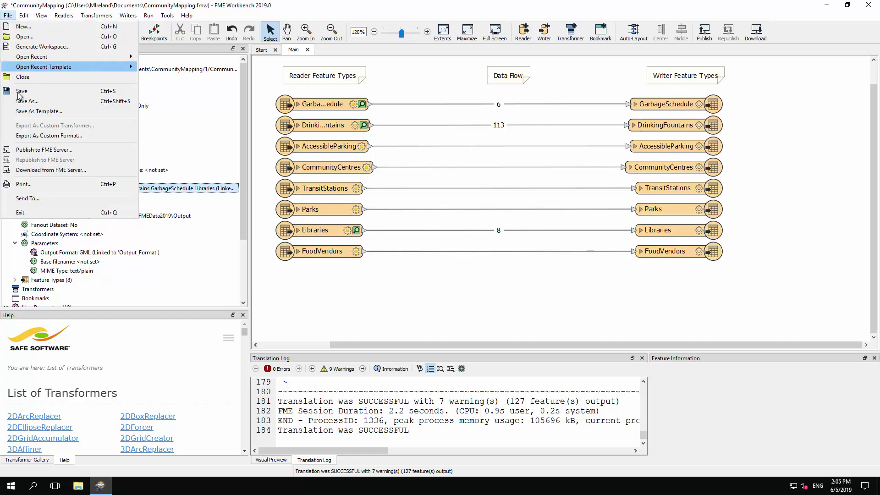
left_click(46, 151)
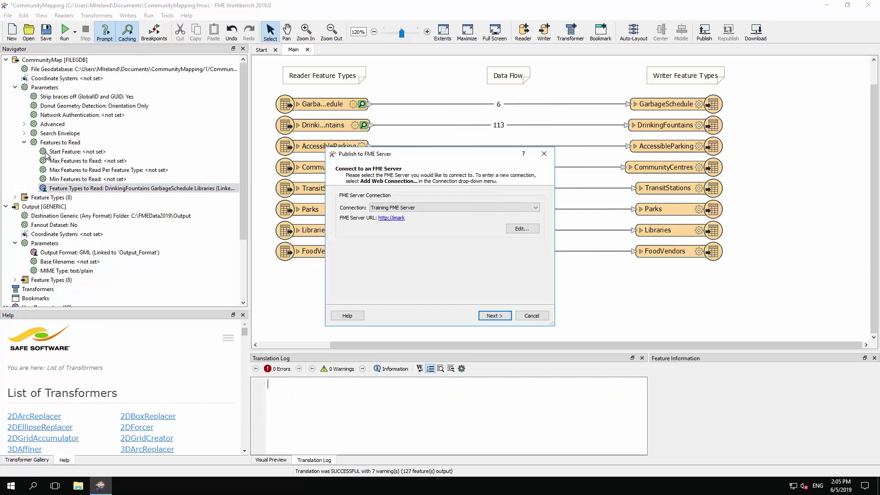
left_click(424, 208)
left_click(424, 208)
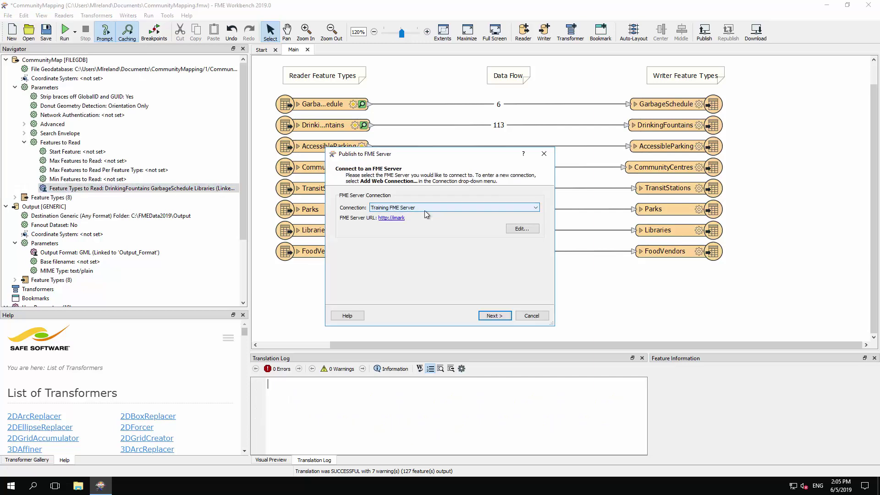
left_click(495, 315)
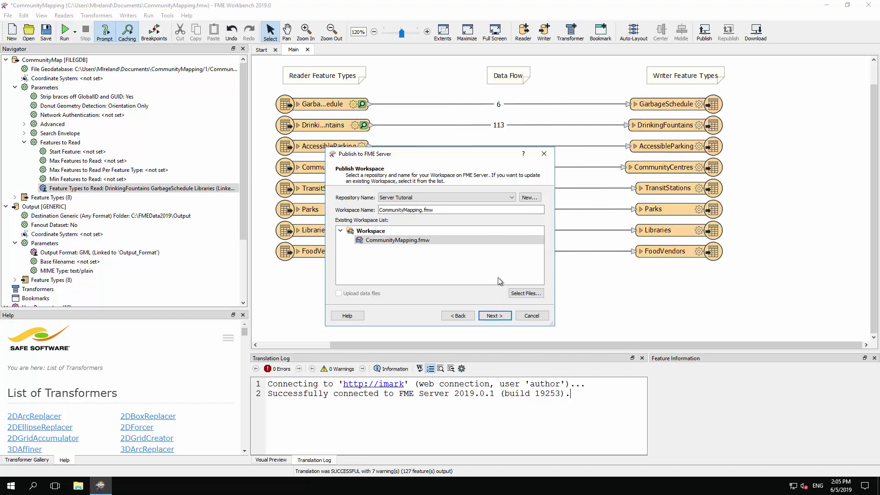
Publish to the Server Tutorial repository, updating the existing CommunityMapping.fmw with Data Download and Job Submitter.
left_click(512, 197)
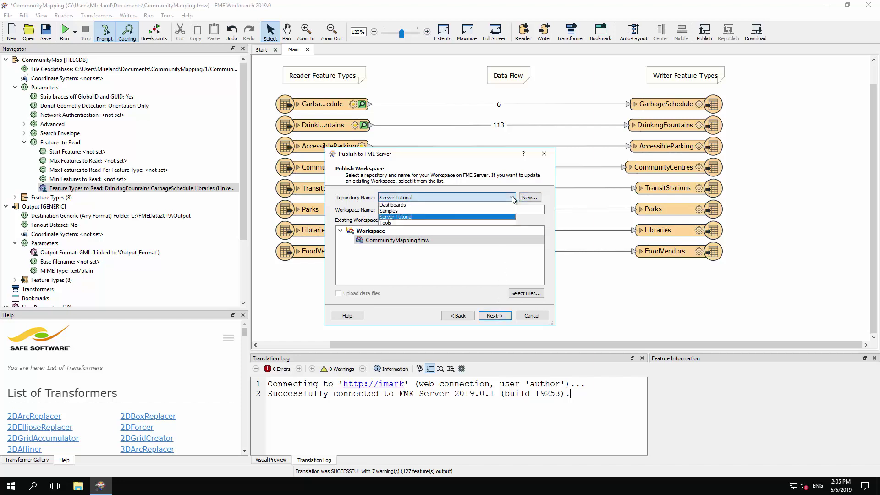
left_click(450, 216)
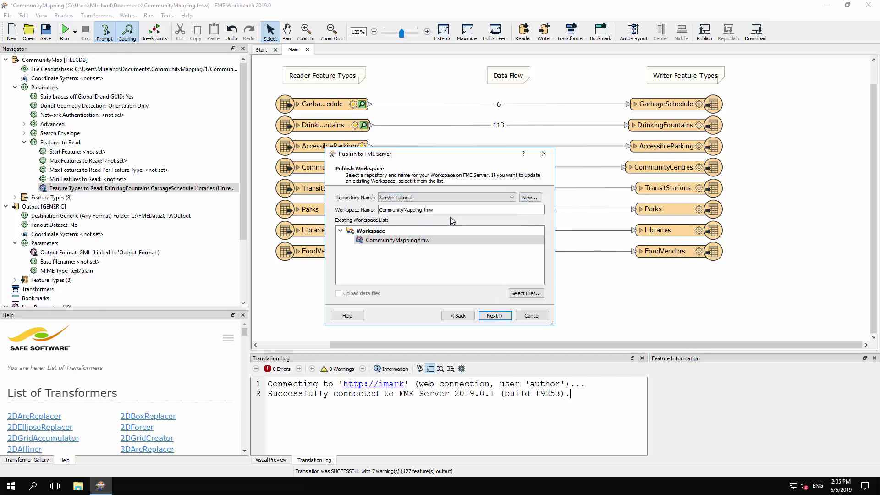
left_click(495, 316)
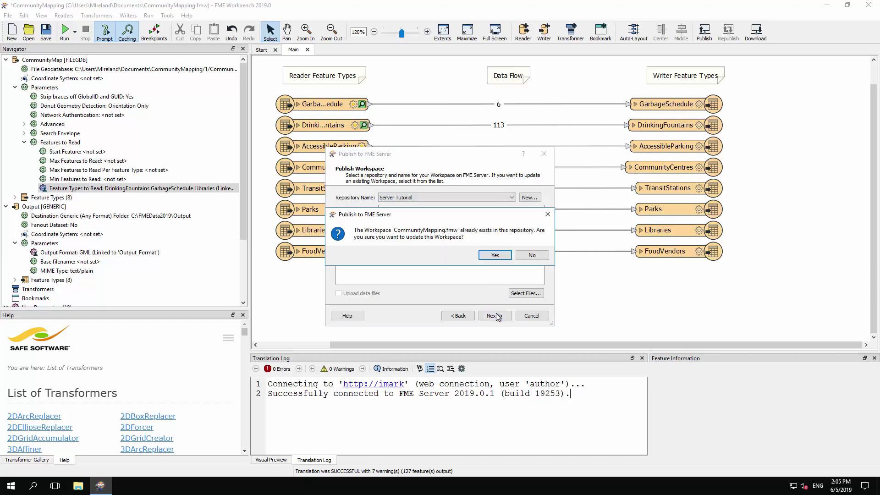
left_click(495, 255)
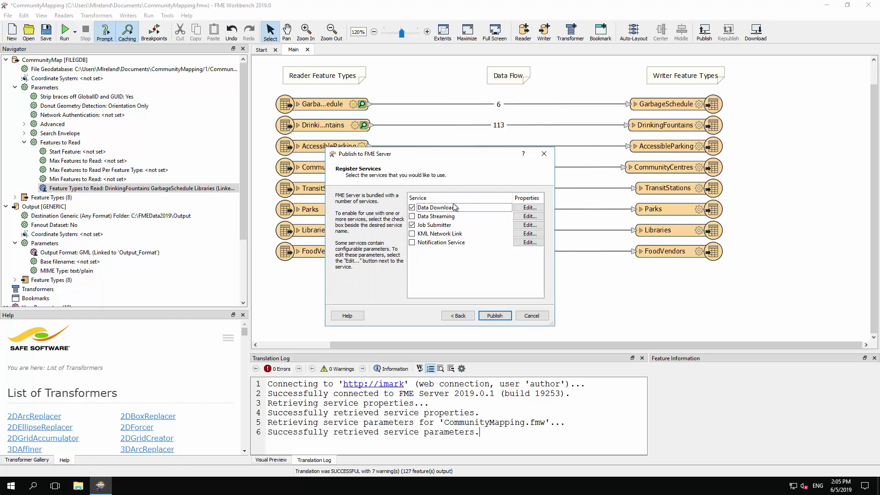
left_click(495, 316)
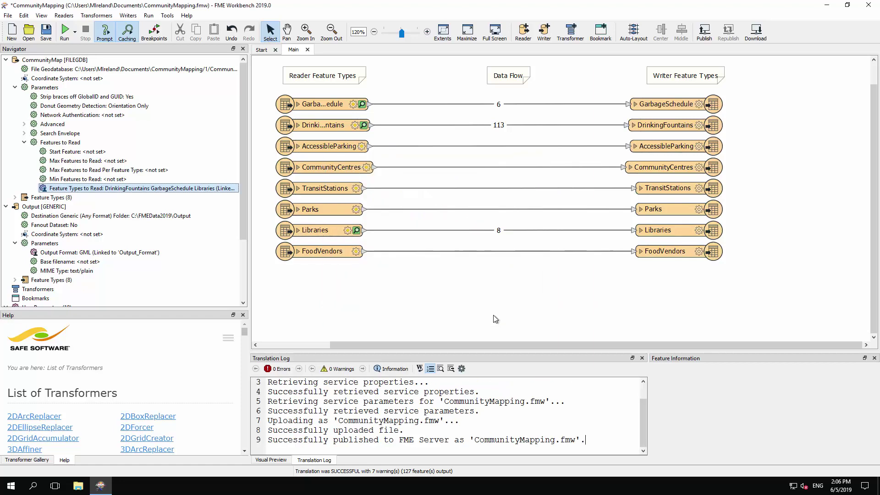
scroll(485, 421, "up", 3)
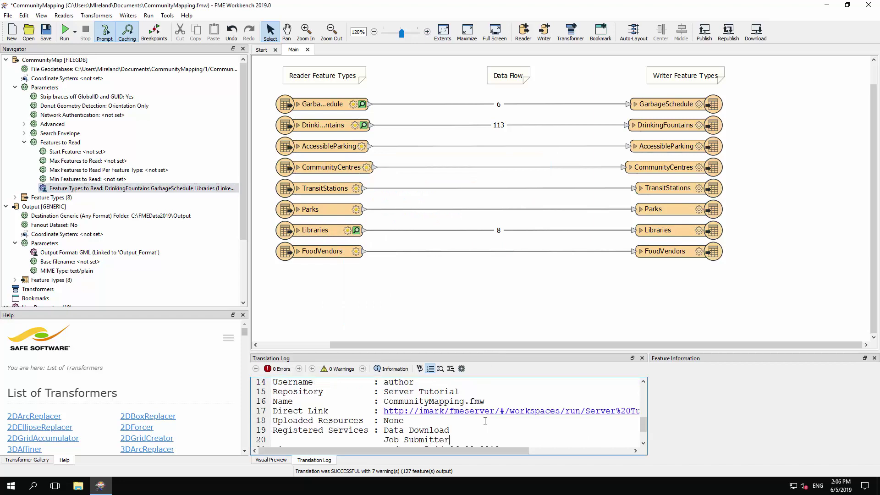
scroll(485, 420, "up", 1)
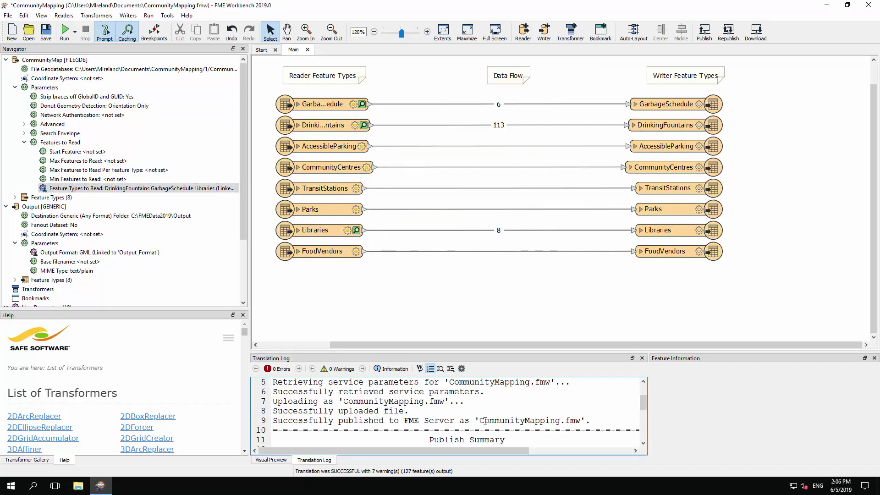
triple_click(297, 422)
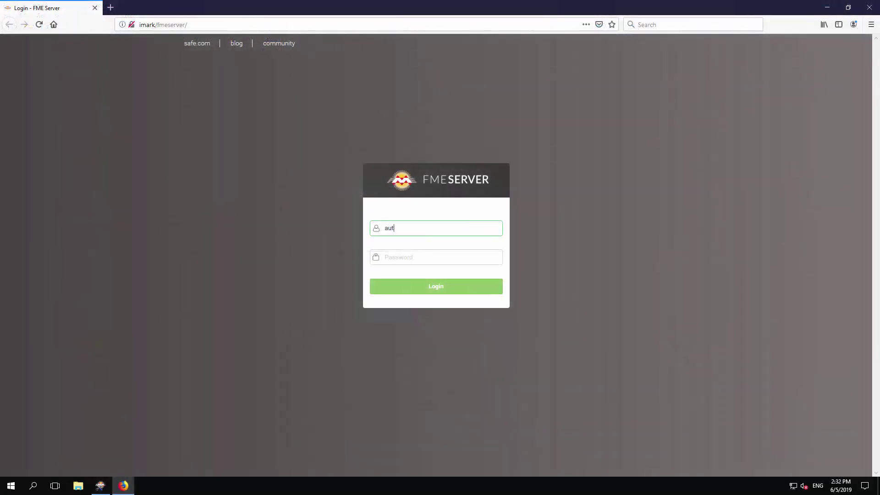
Log in to FME Server with the account credentials and open CommunityMapping.fmw's run page.
type("hor")
type("aut")
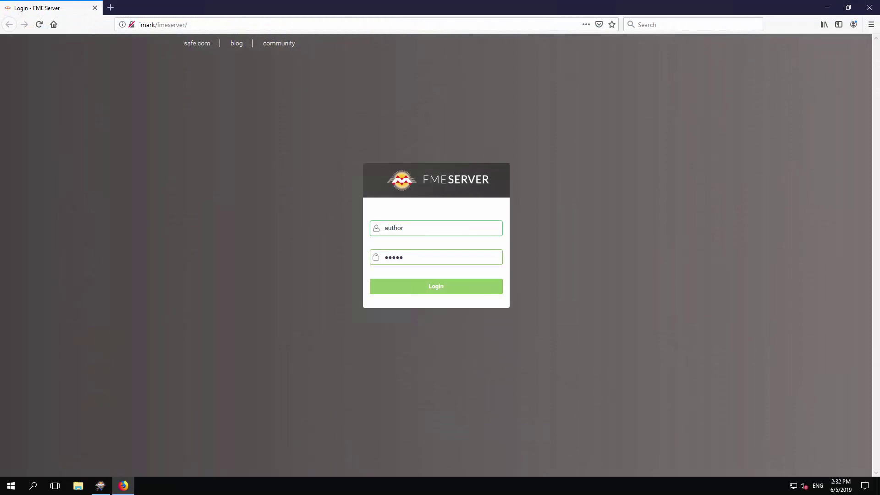
key("Return")
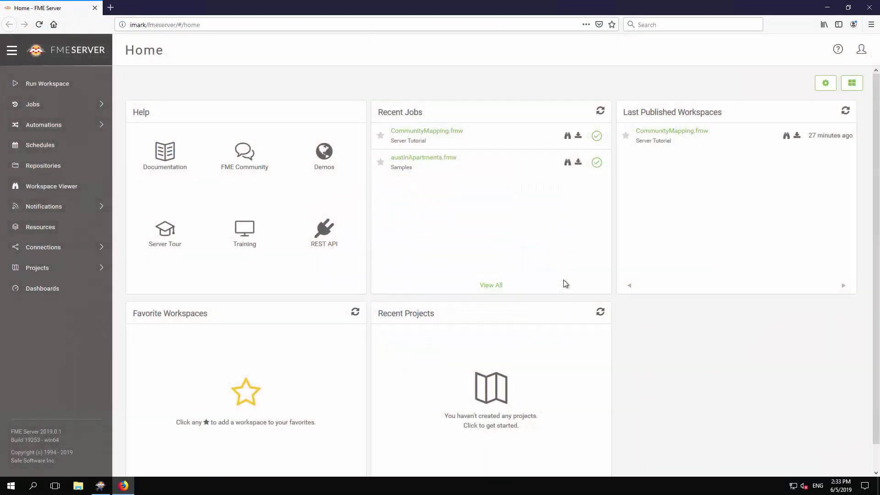
left_click(684, 137)
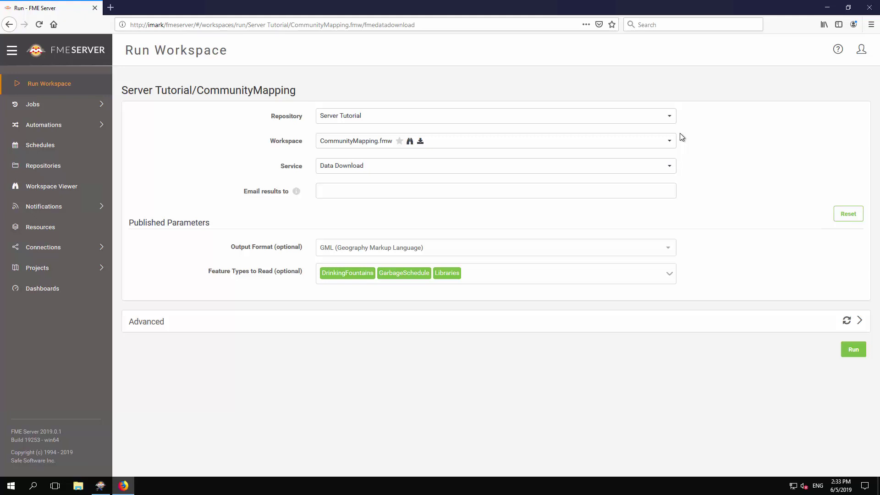
Run the job with MapInfo TAB (MITAB) output, adding Parks, AccessibleParking, CommunityCentres and dropping DrinkingFountains.
left_click(665, 252)
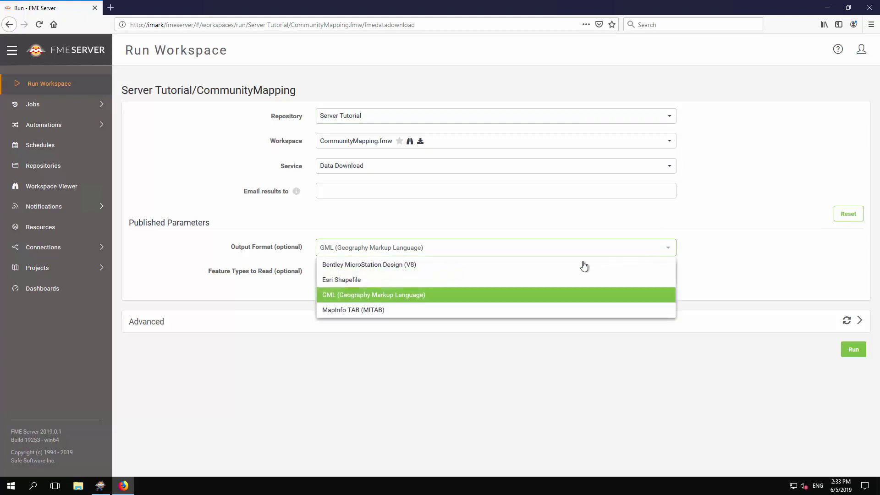
left_click(381, 314)
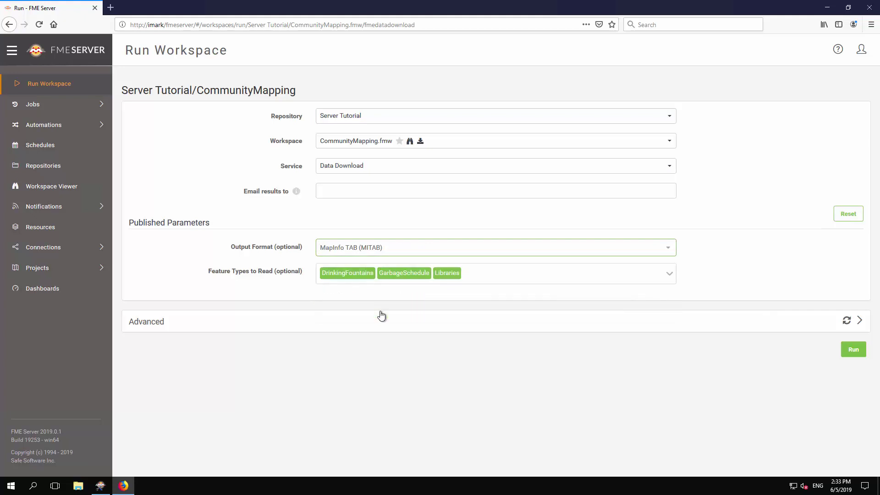
left_click(669, 274)
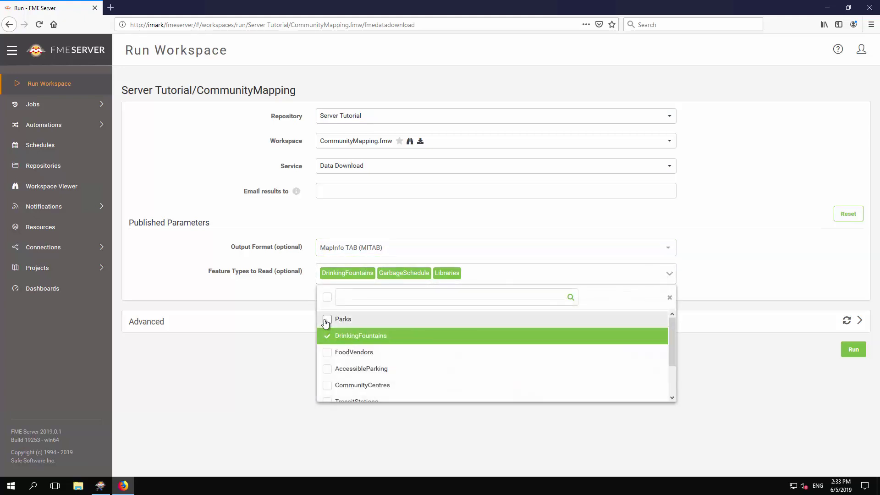
left_click(326, 319)
left_click(327, 337)
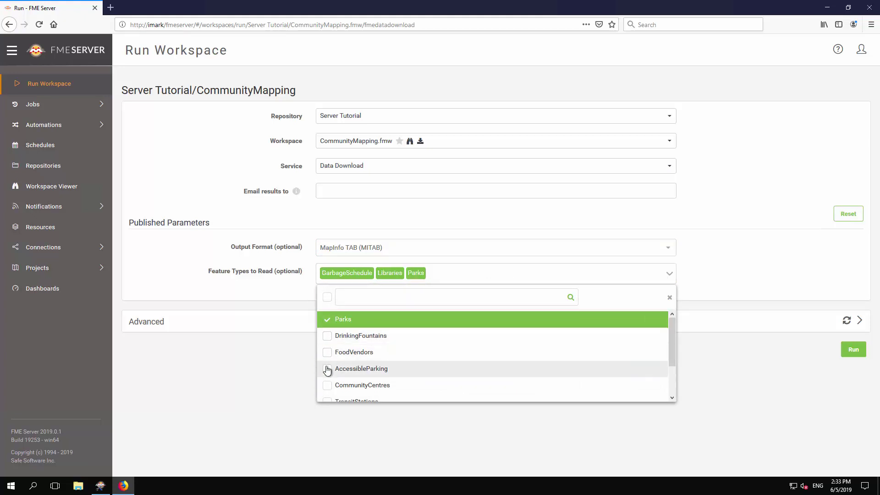
left_click(326, 369)
left_click(326, 386)
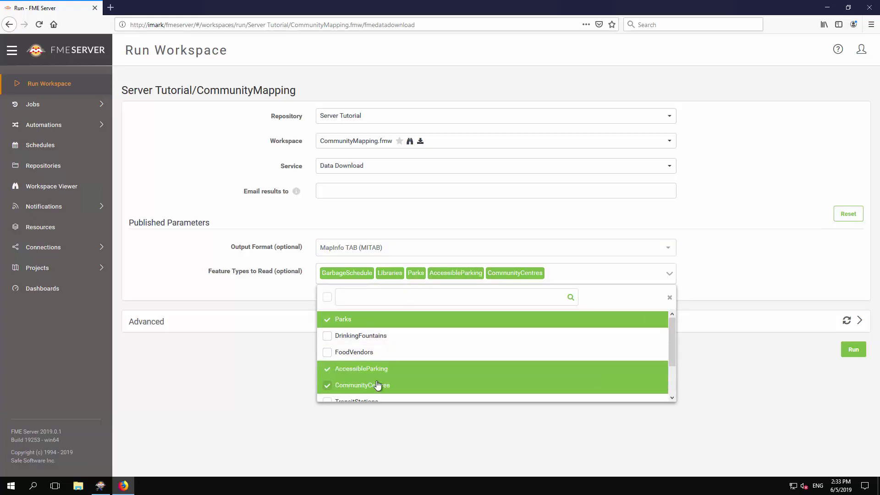
left_click(733, 278)
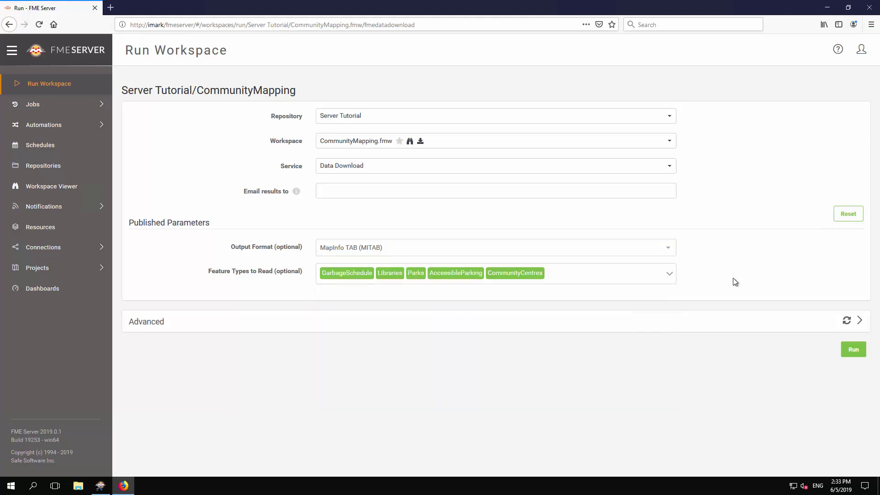
left_click(862, 350)
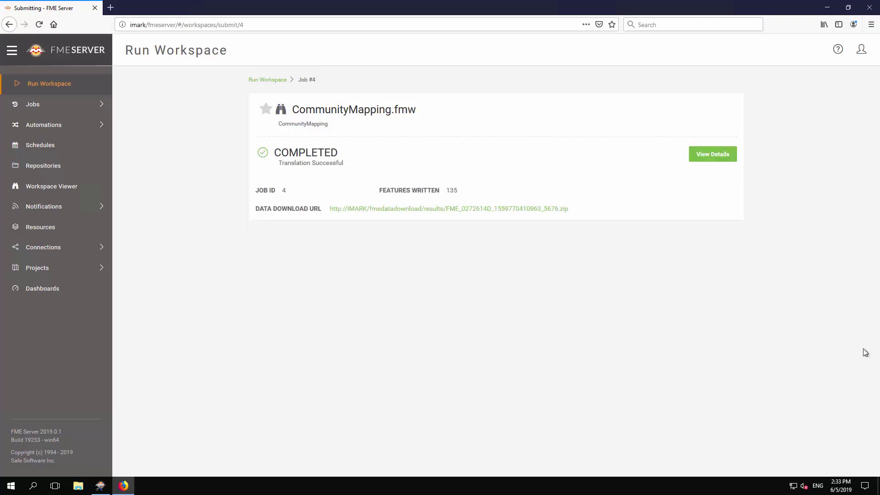
Open the job's result zip in Windows Explorer and browse into GENERIC_1 > Output to view the MapInfo files.
left_click(518, 212)
left_click(226, 248)
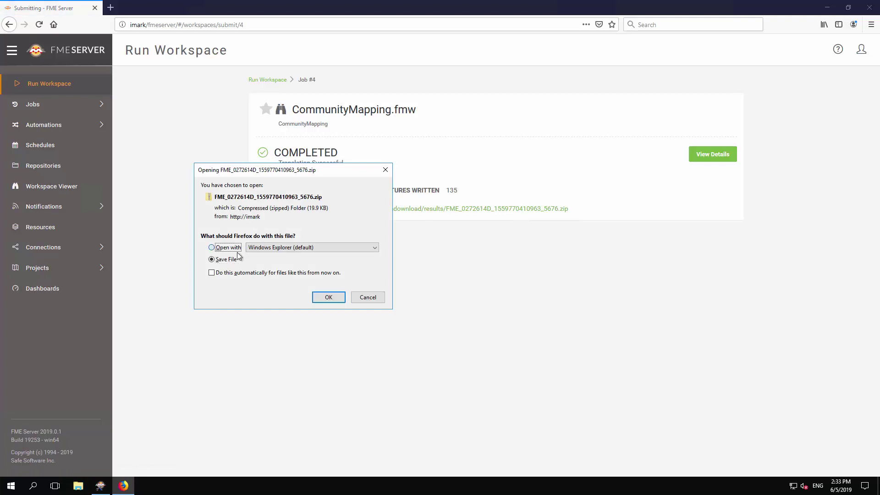
left_click(327, 297)
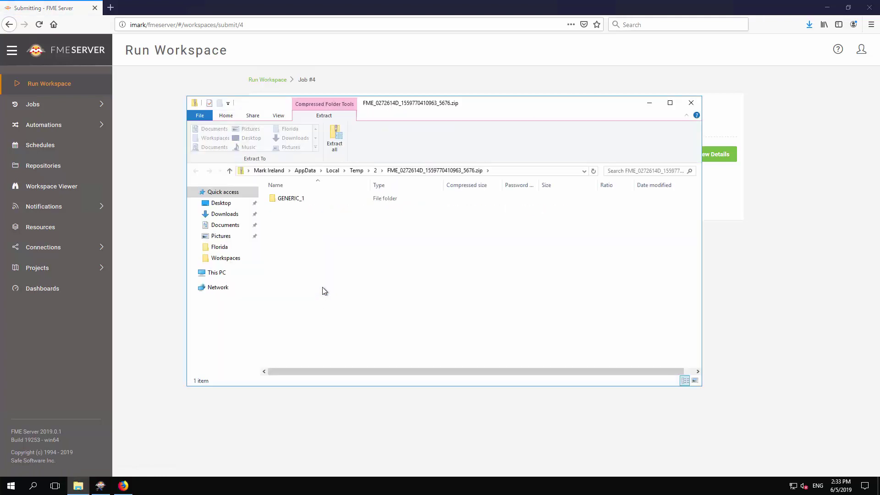
double_click(281, 200)
double_click(279, 199)
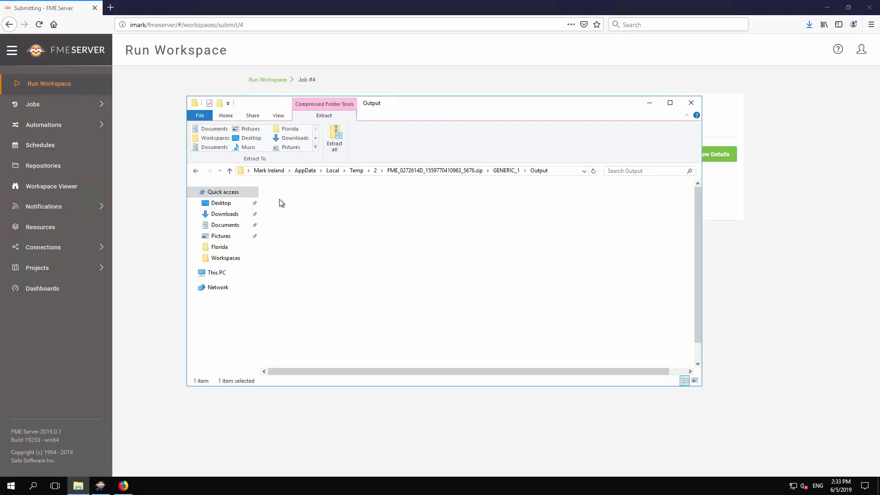